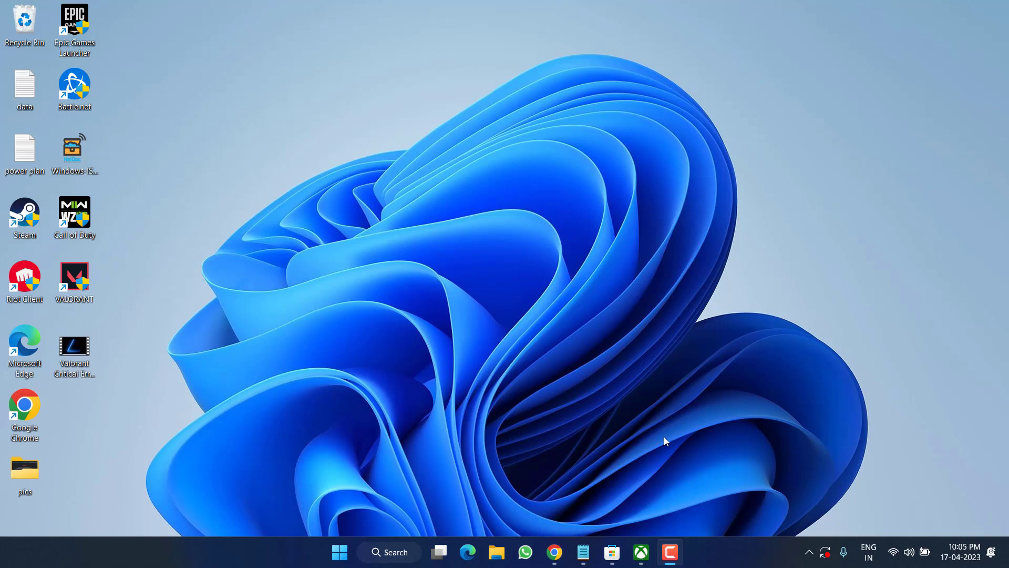
In Settings, find the Xbox app under Apps > Installed apps by searching 'xbox' and open its options.
key(super+i)
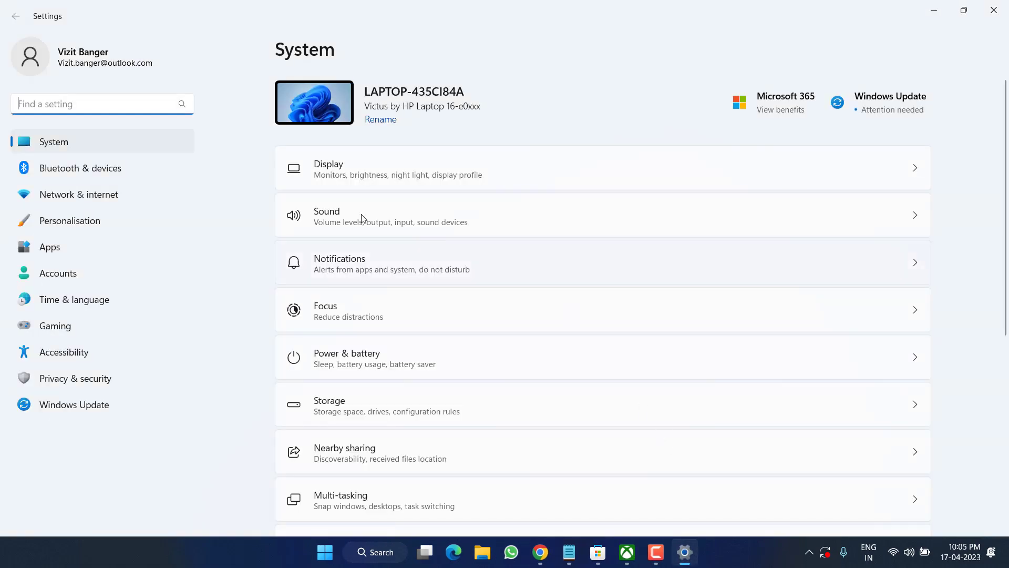
click(81, 405)
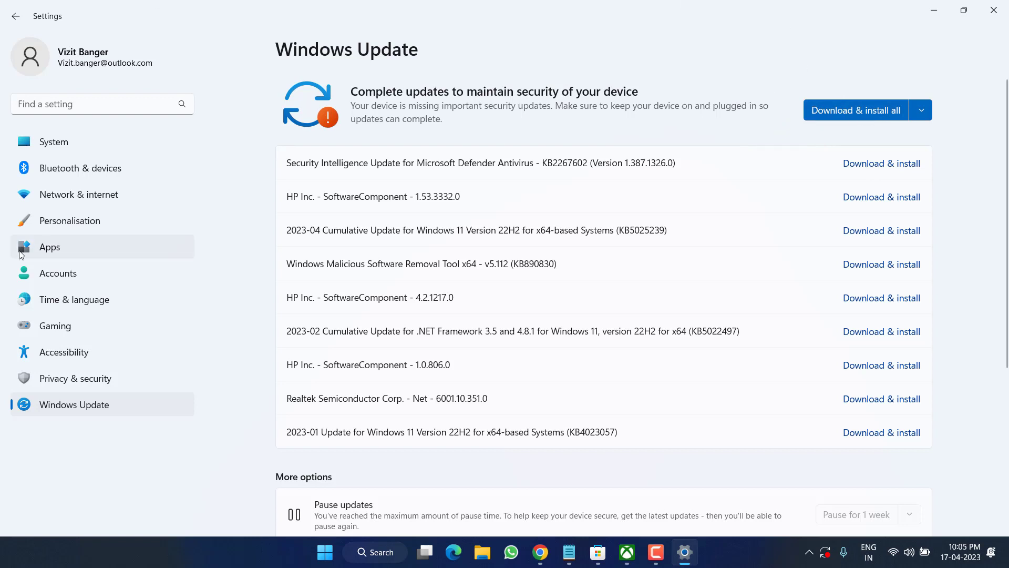
click(56, 250)
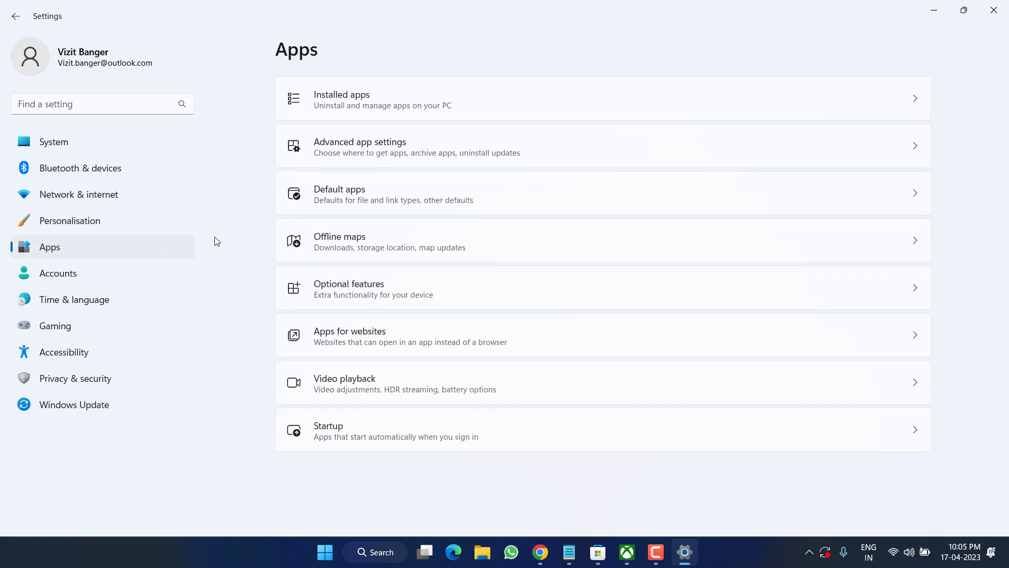
click(376, 111)
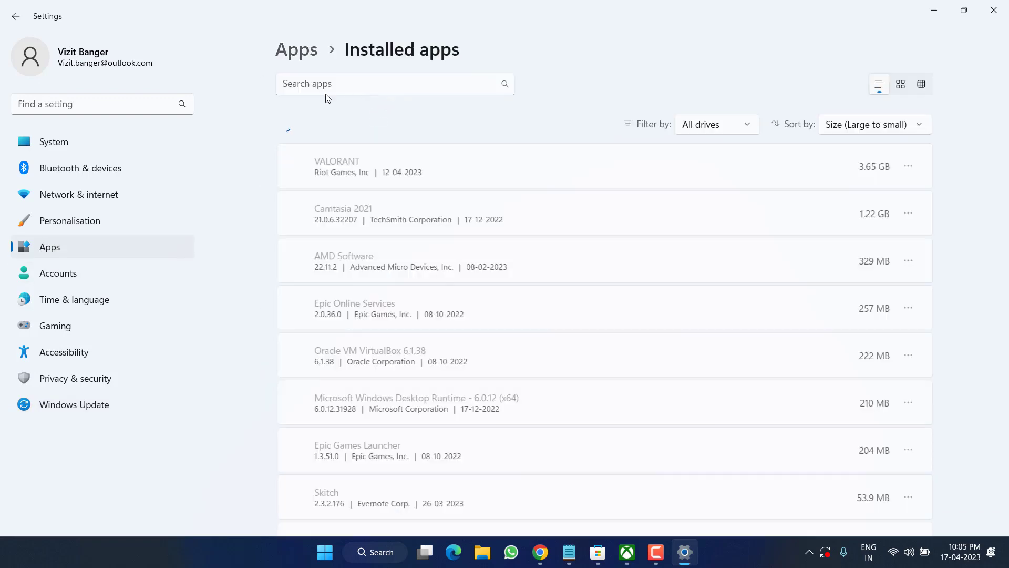
click(318, 89)
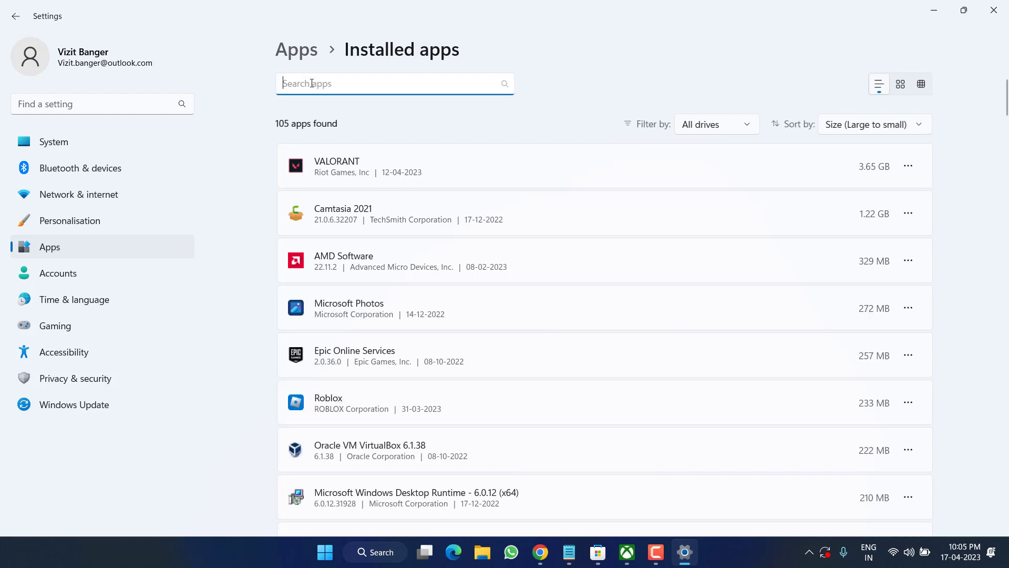
text(xbox)
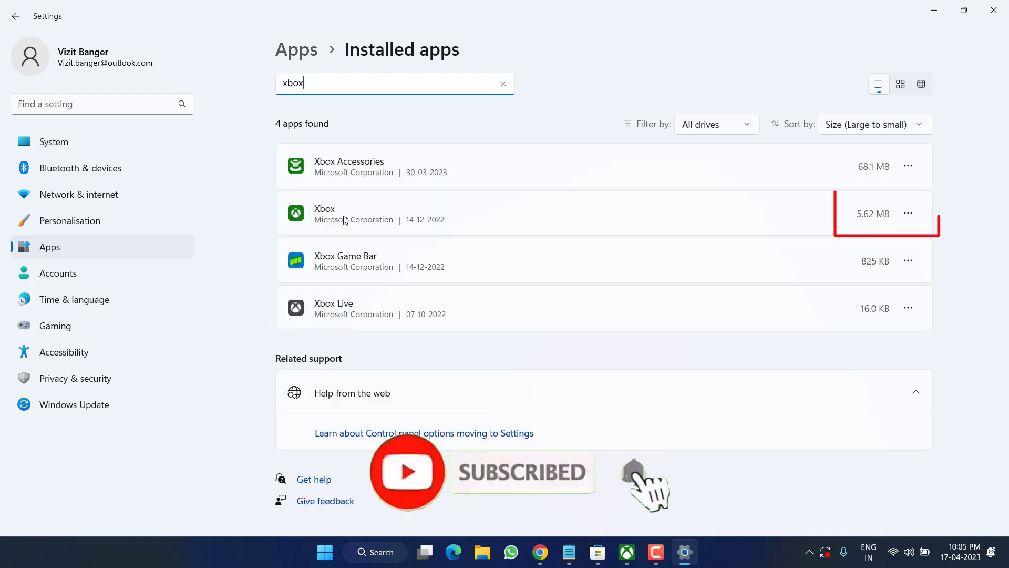
click(910, 216)
Open the Xbox app's Advanced options, review the Terminate, Reset and Uninstall sections, then close Settings.
click(807, 242)
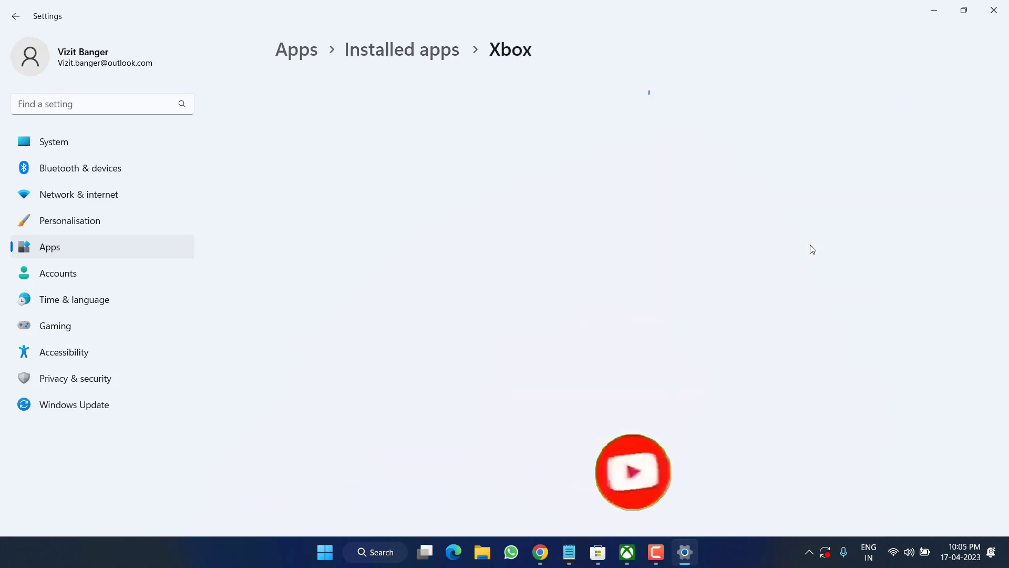
scroll(441, 220, down, 15)
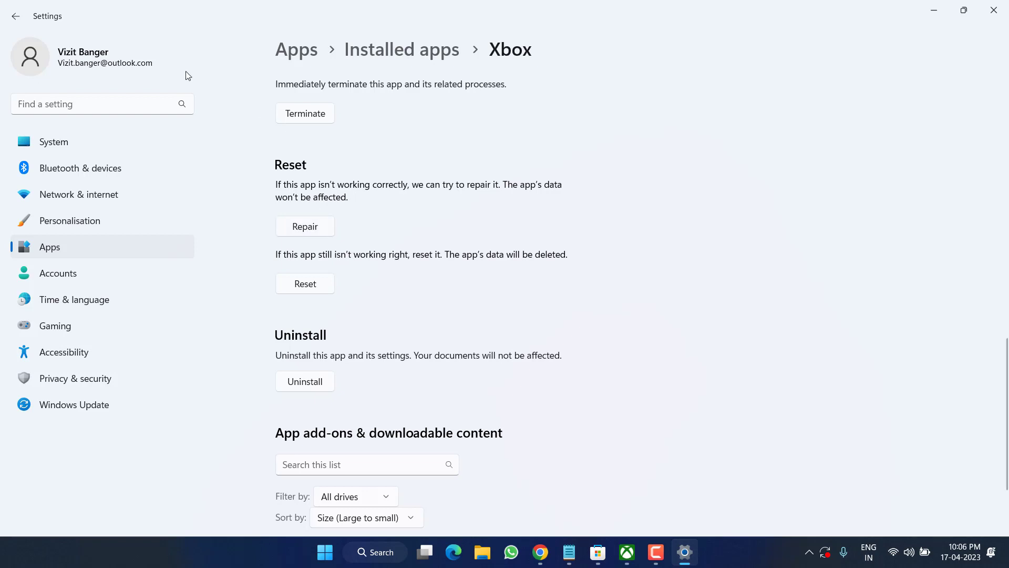
click(994, 10)
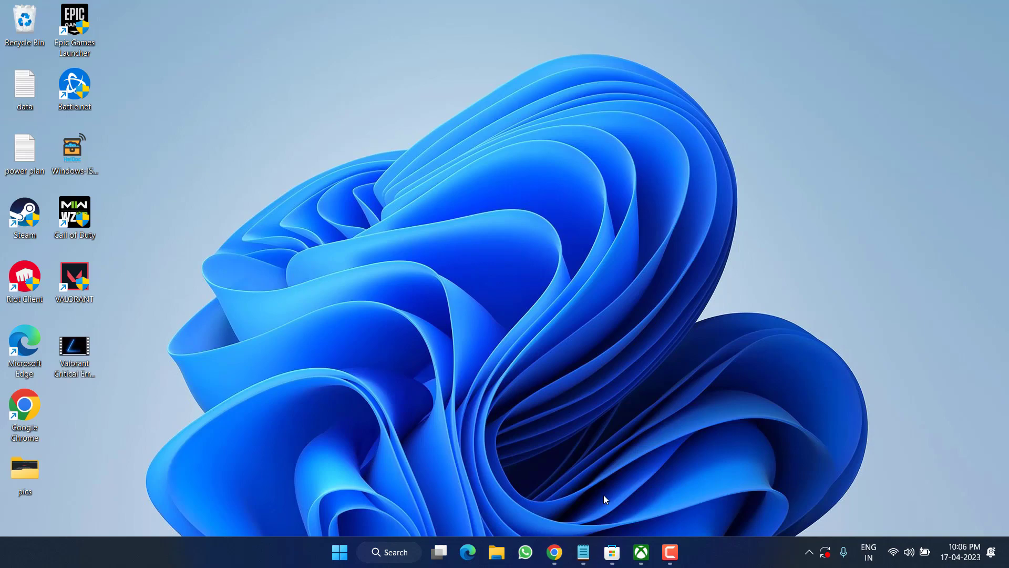
Check the e-mail of the Microsoft Store's signed-in account, then launch the Xbox app.
click(612, 551)
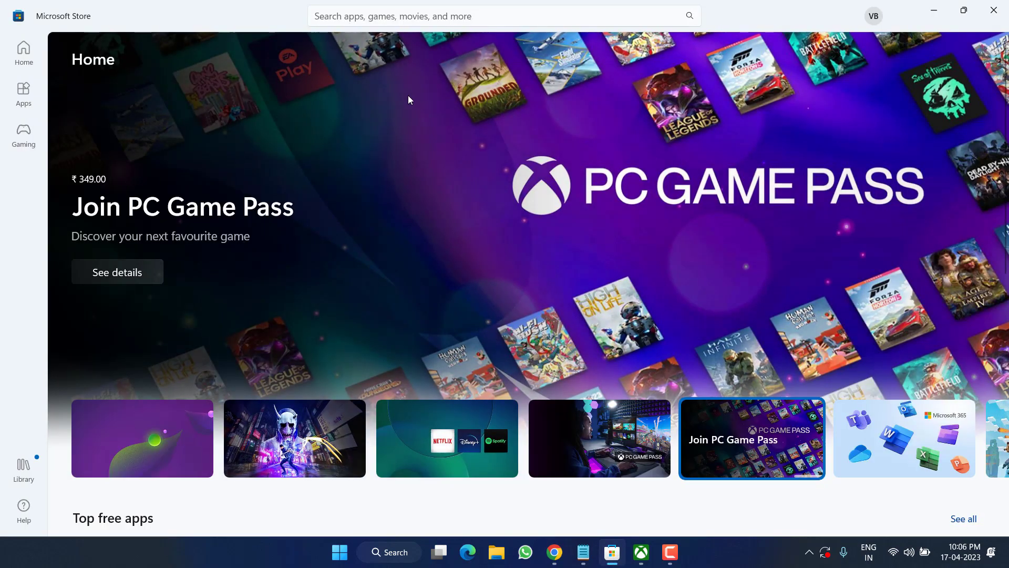
click(876, 17)
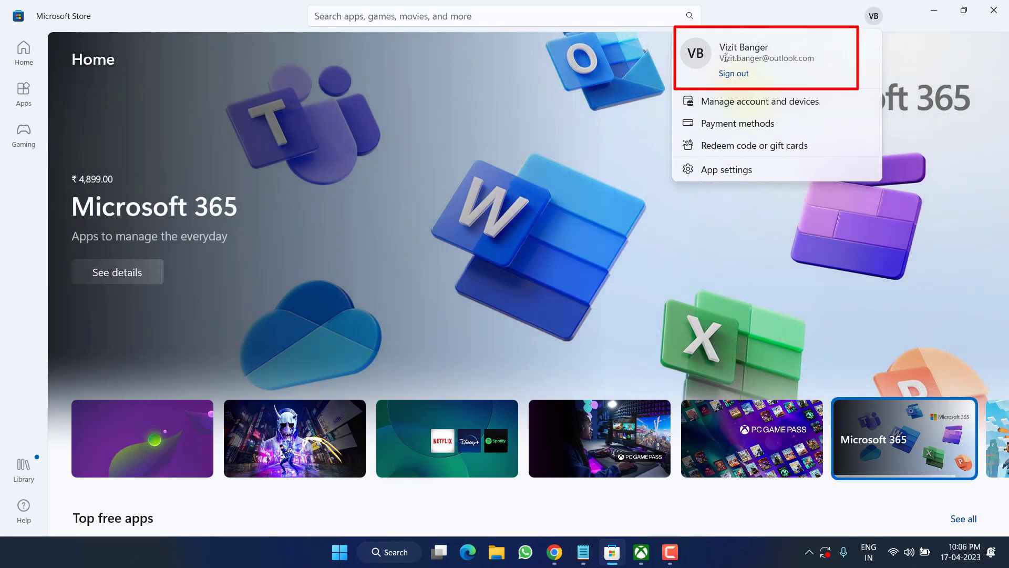
drag(723, 58, 814, 61)
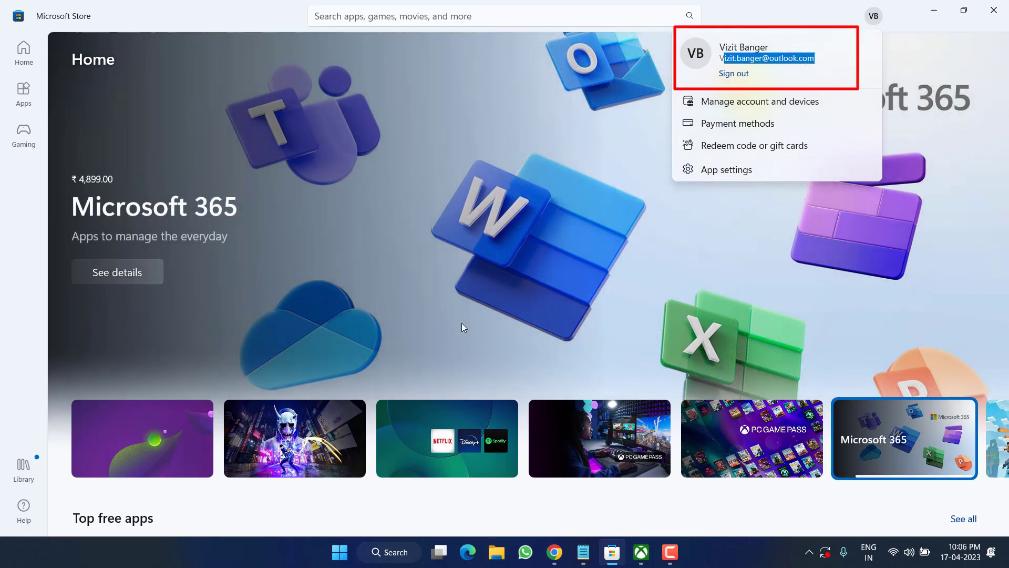
click(641, 552)
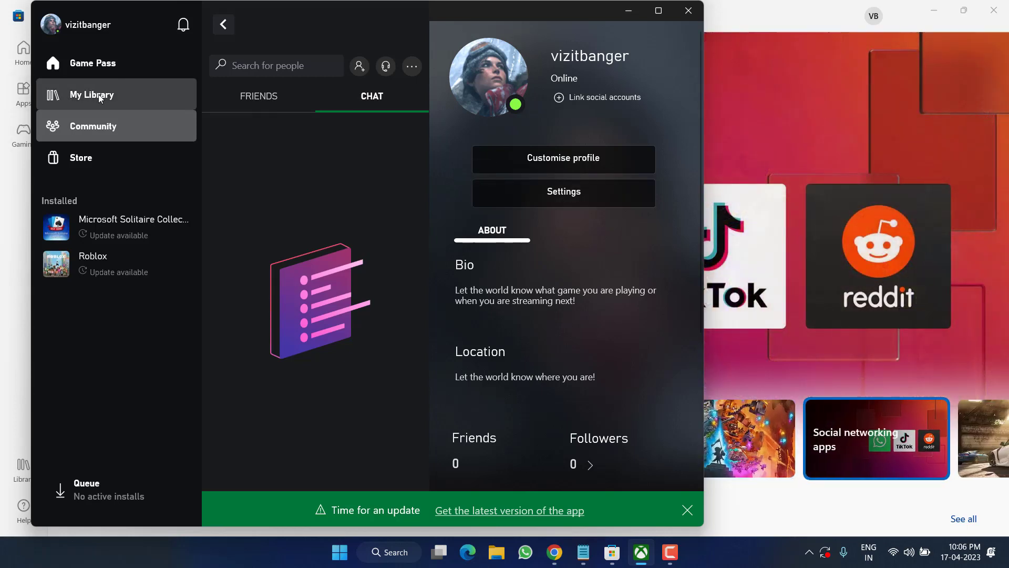
Open the Xbox app's Settings from the gamertag menu to reach Services & subscriptions.
click(115, 25)
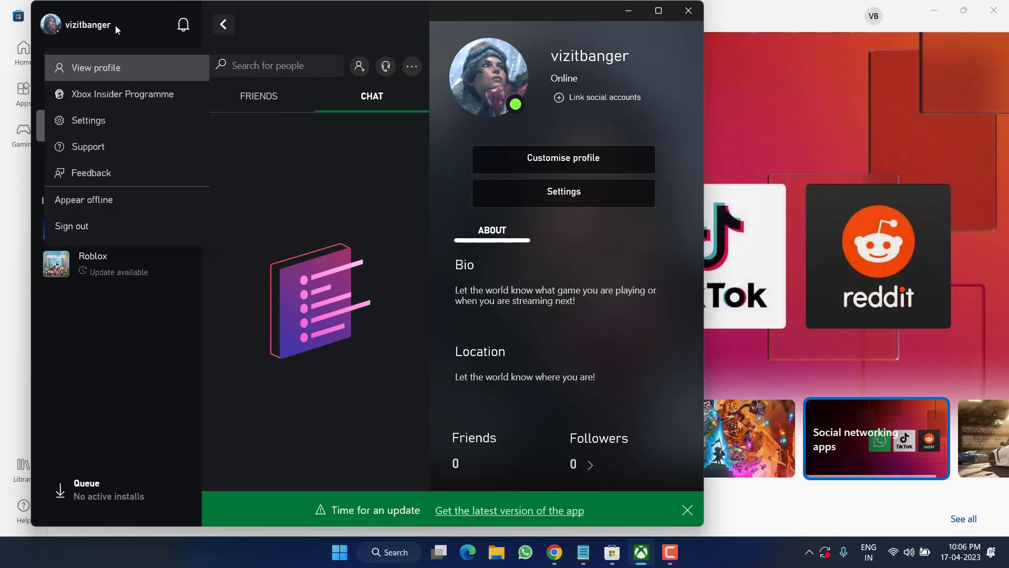
click(102, 125)
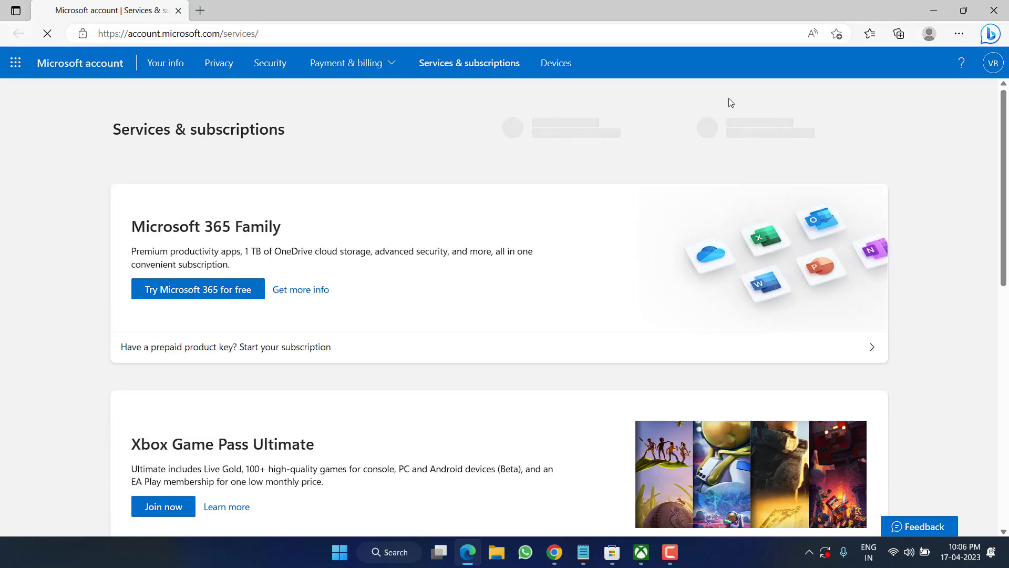
Compare the Microsoft account website's signed-in e-mail with the Store's signed-in account.
click(995, 69)
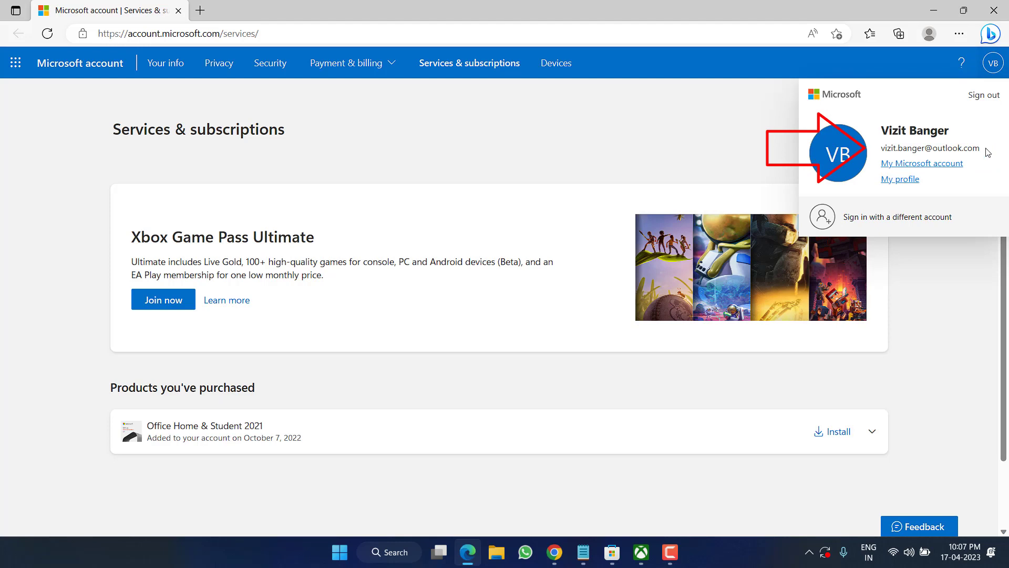
drag(981, 149, 879, 152)
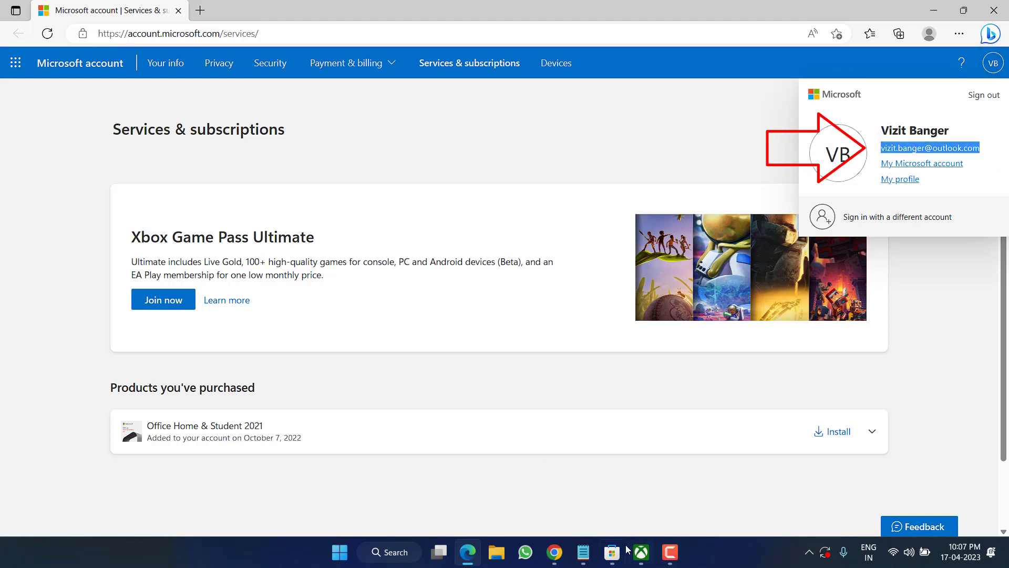
click(612, 552)
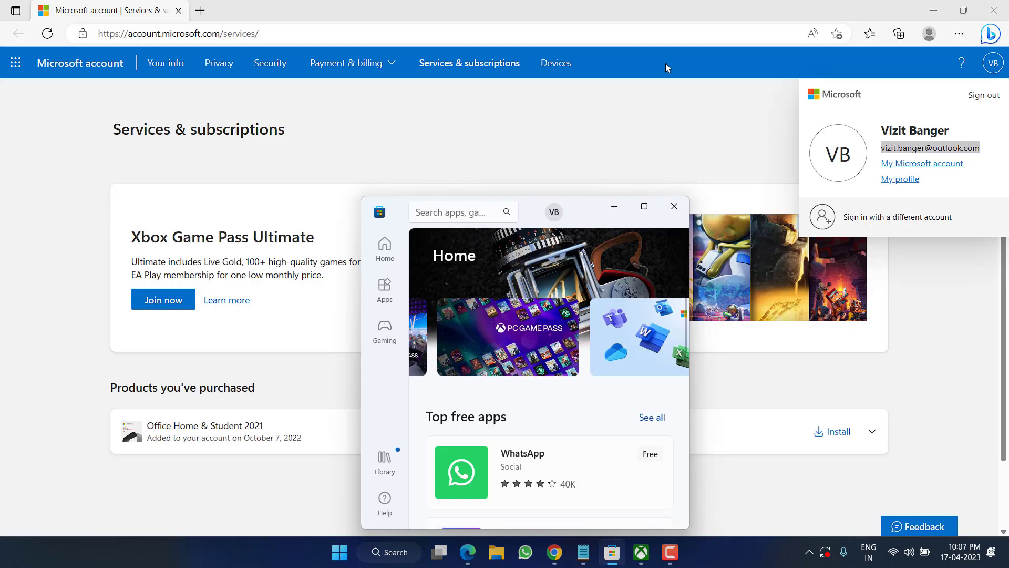
drag(566, 218, 550, 99)
click(538, 93)
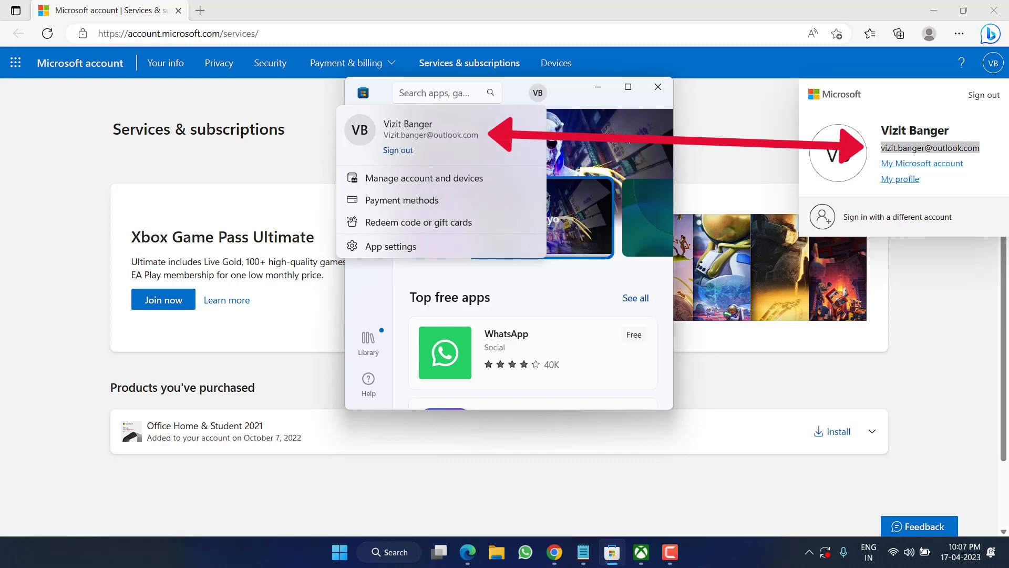
click(788, 11)
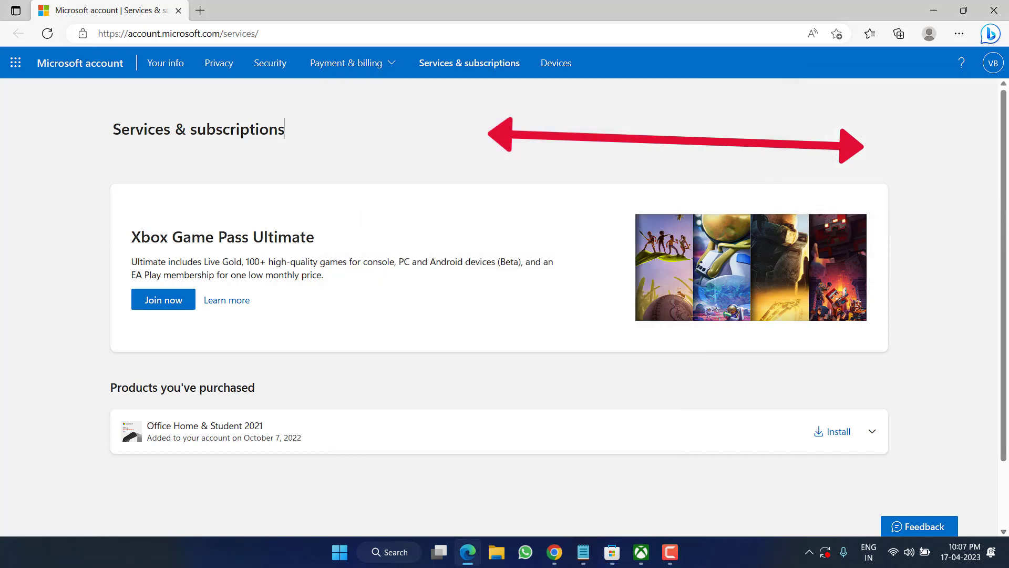
Close the browser and the Xbox app's Settings overlay.
click(1003, 8)
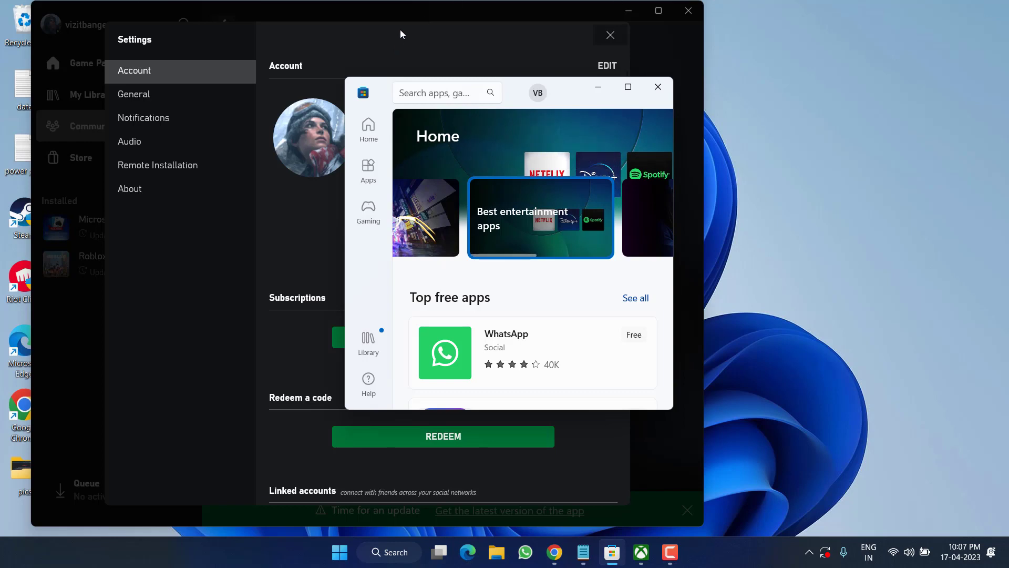
click(481, 12)
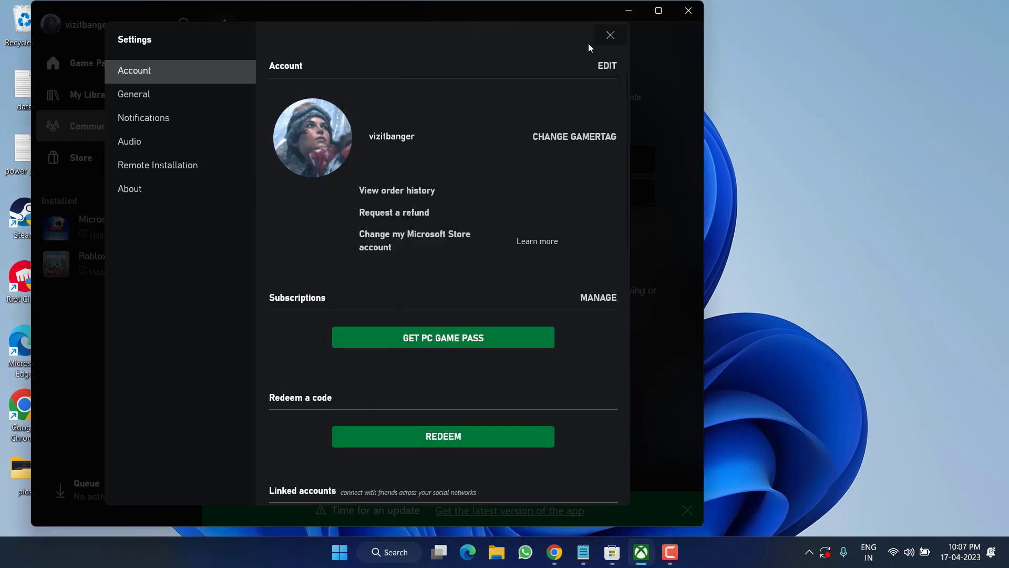
click(609, 33)
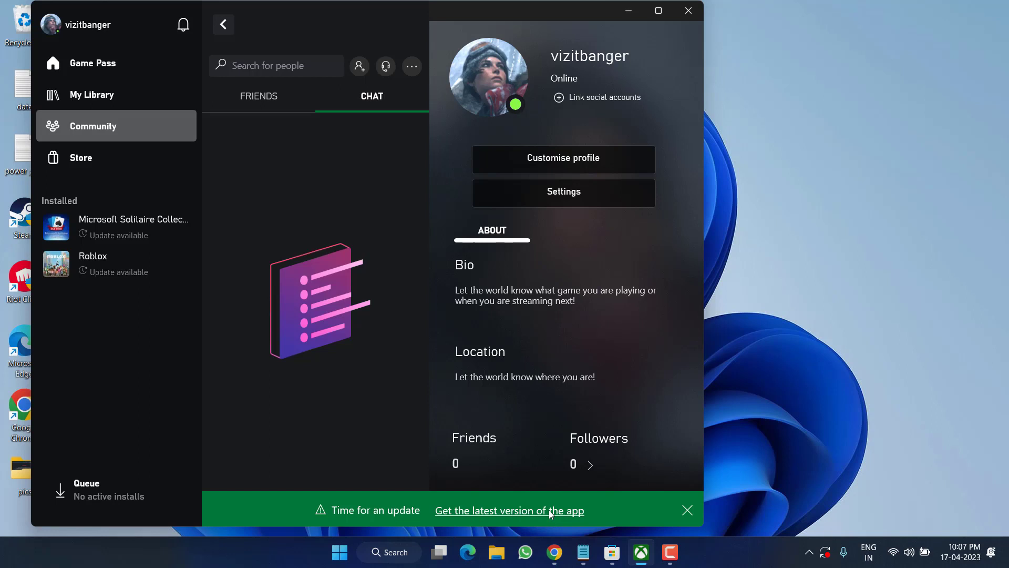
Sign out of the Xbox app, then close the Xbox app and Microsoft Store.
click(76, 28)
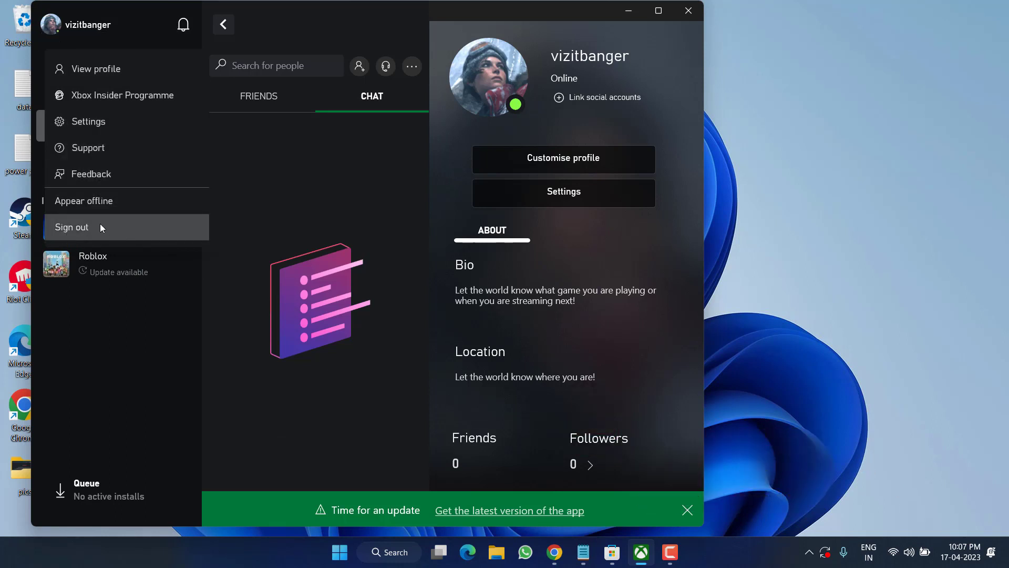
click(99, 226)
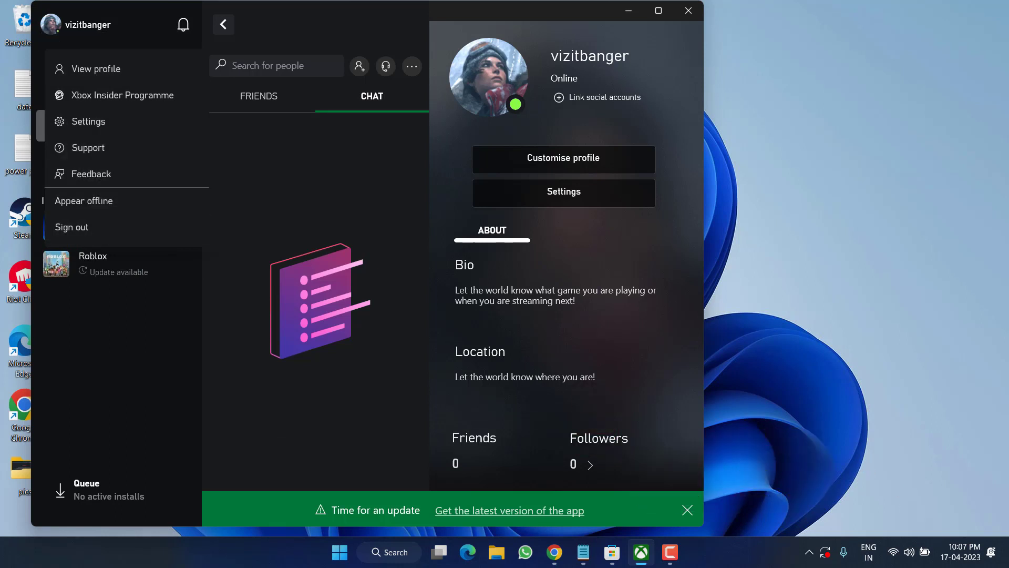
click(689, 11)
click(629, 89)
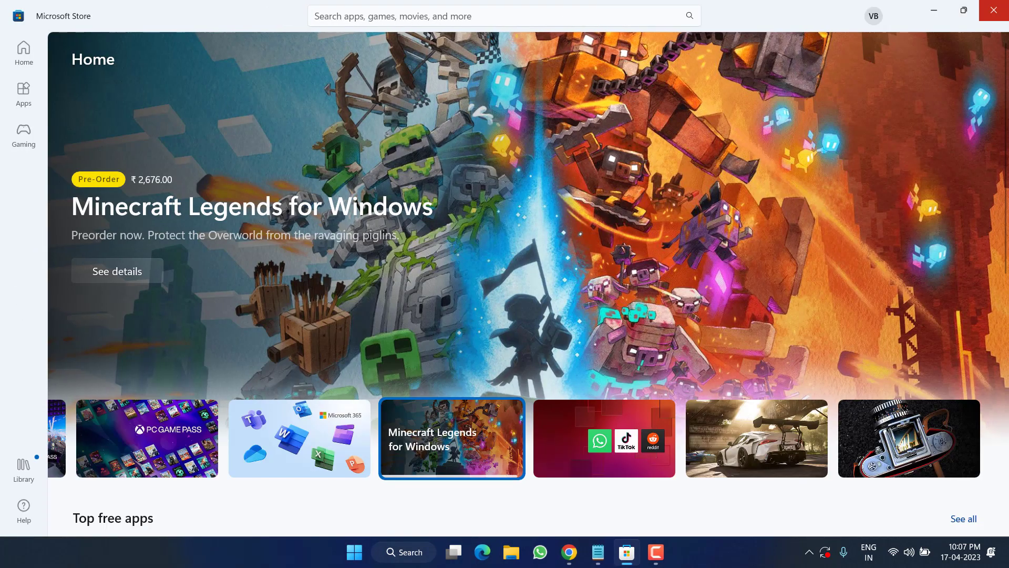
key(alt+F4)
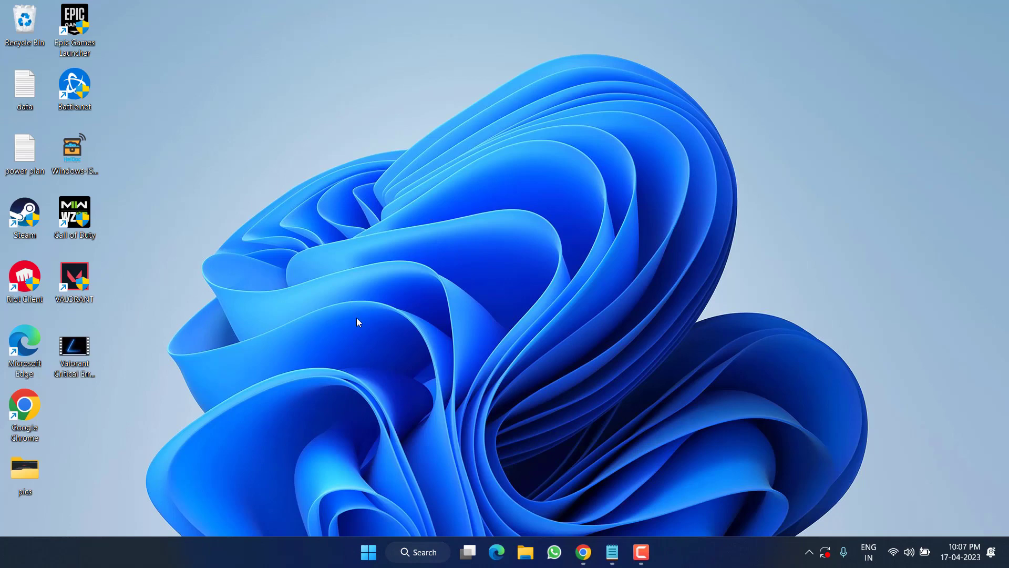
Run 'get-appxpackage Microsoft.GamingServices | remove-AppxPackage -allusers' in an administrator PowerShell.
click(368, 551)
text(powershell)
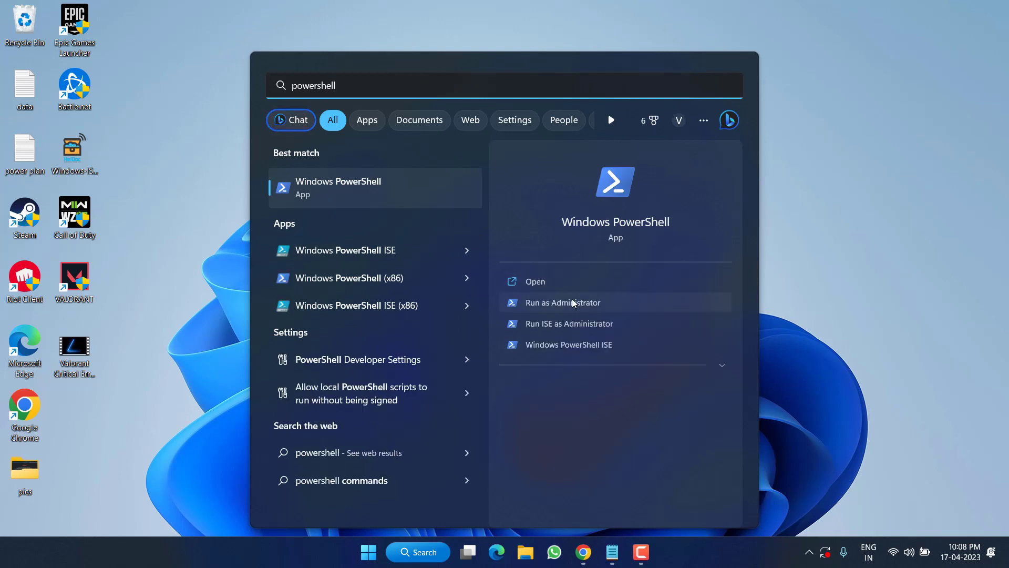
click(608, 302)
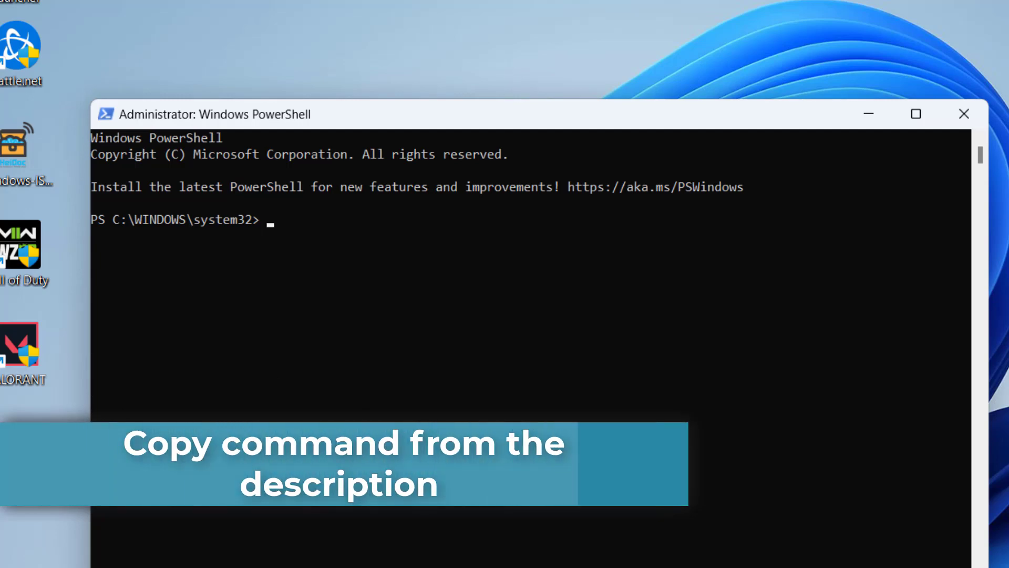
text(get-appxpackage Microsoft.GamingServices | remove-AppxPackage -allusers)
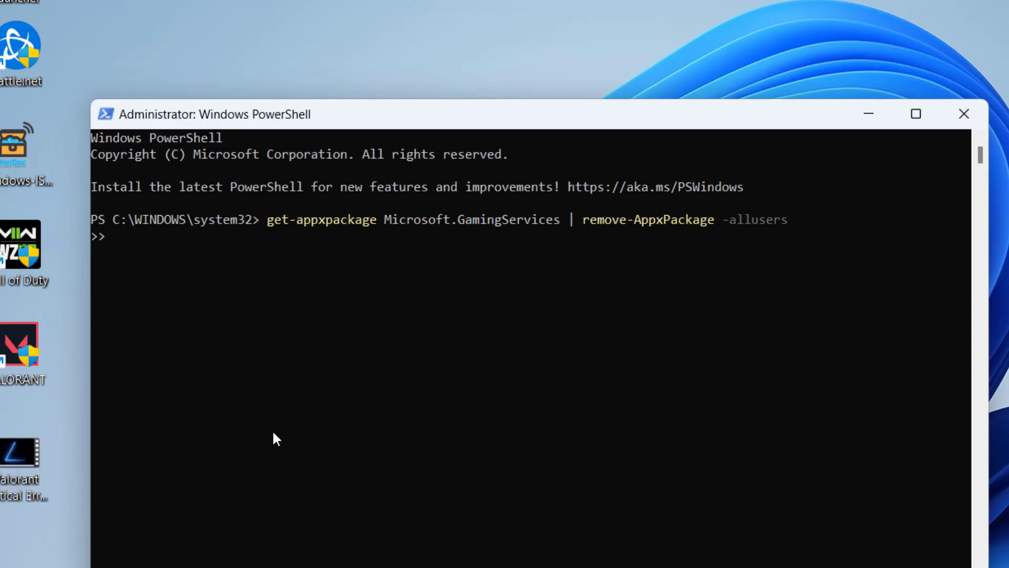
key(Return)
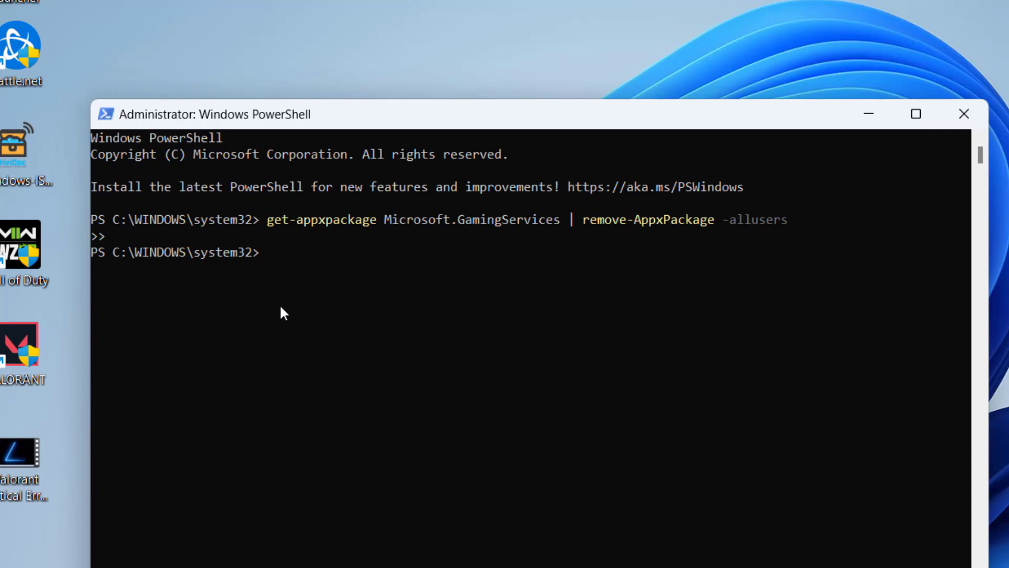
Open Gaming Services (productid 9MWPM2CQNLHN) in the Store, install it, then close Store and PowerShell.
text(start ms-windows-store://pdp/?productid=9MWPM2CQNLHN)
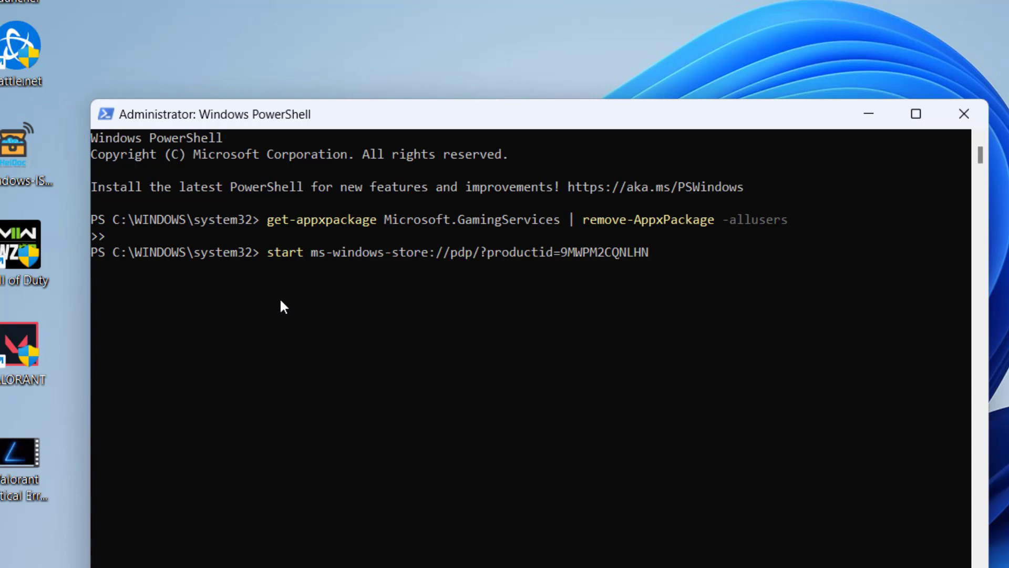
key(Return)
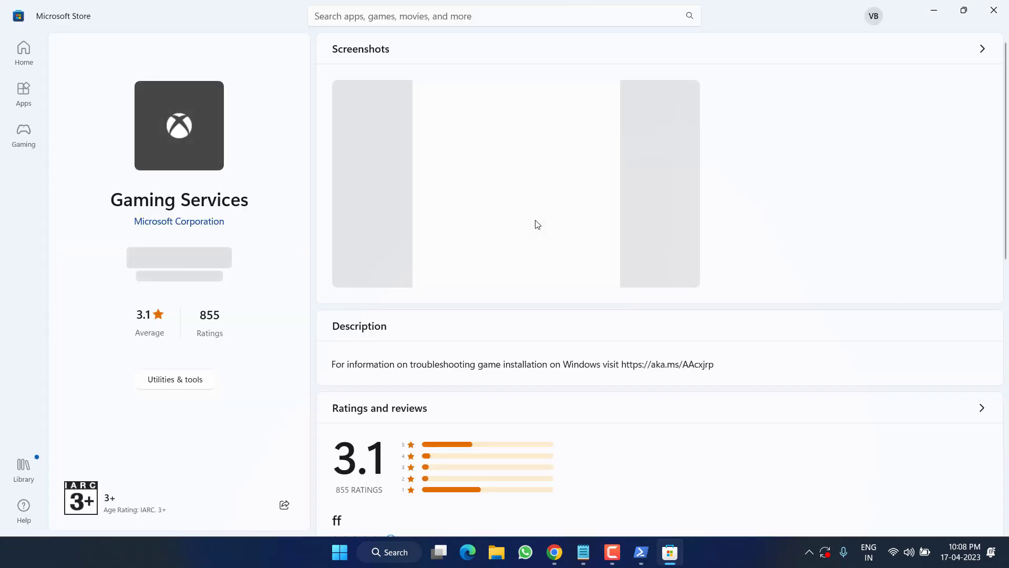
click(175, 266)
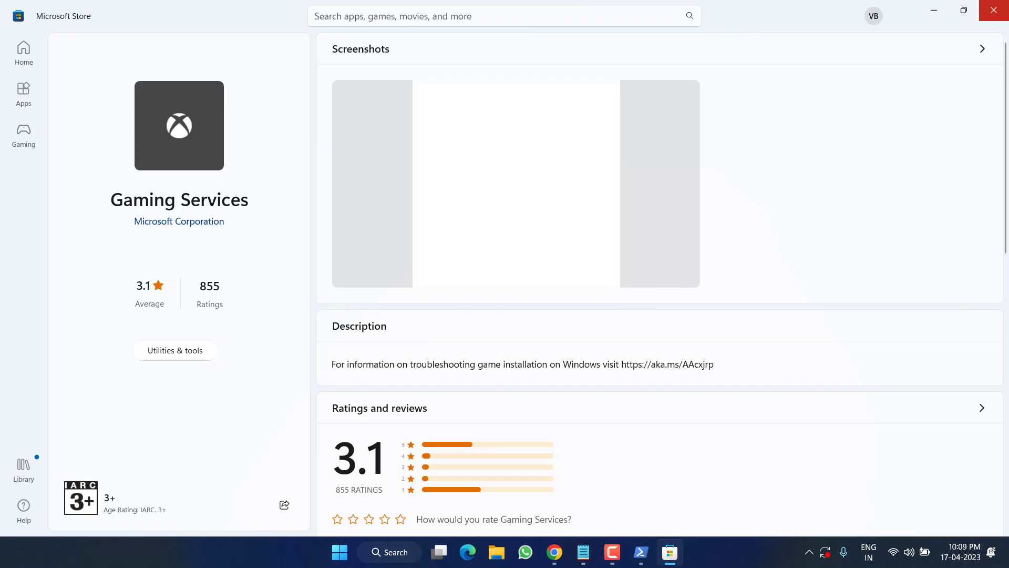
click(993, 10)
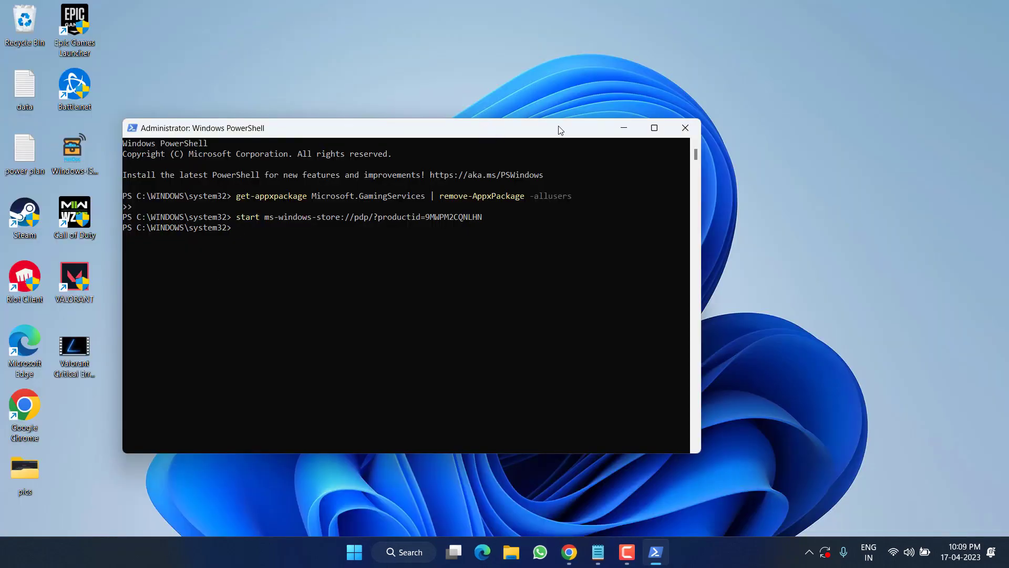
click(690, 131)
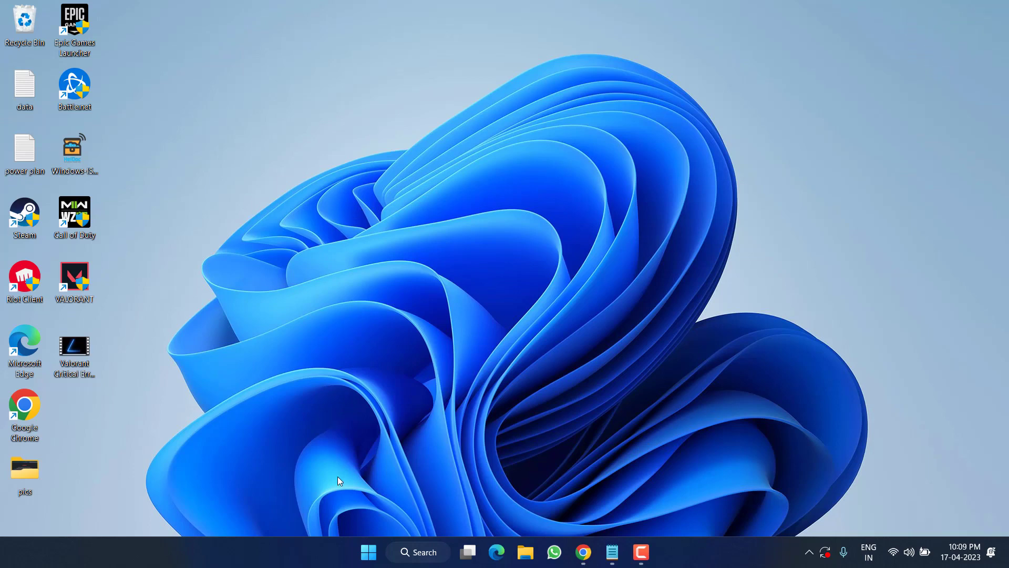
Open Network Connections by running ncpa.cpl from the Run box.
right_click(369, 552)
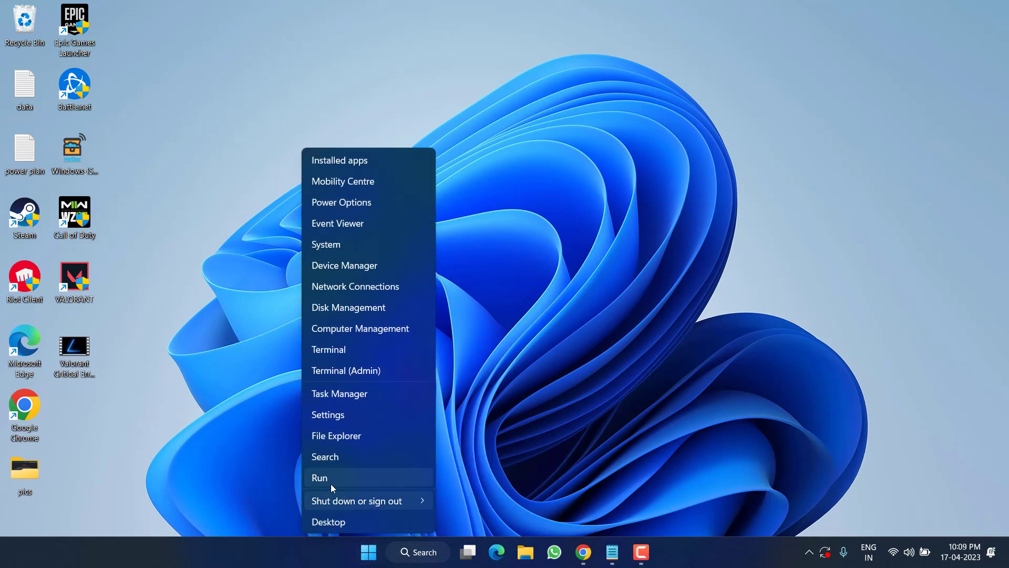
click(356, 479)
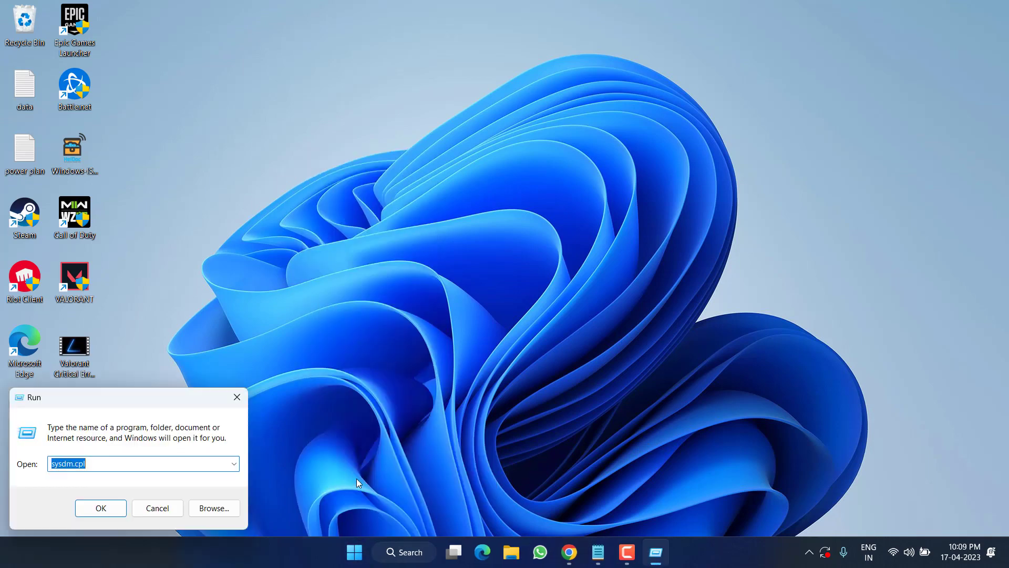
text(ncpa.cp)
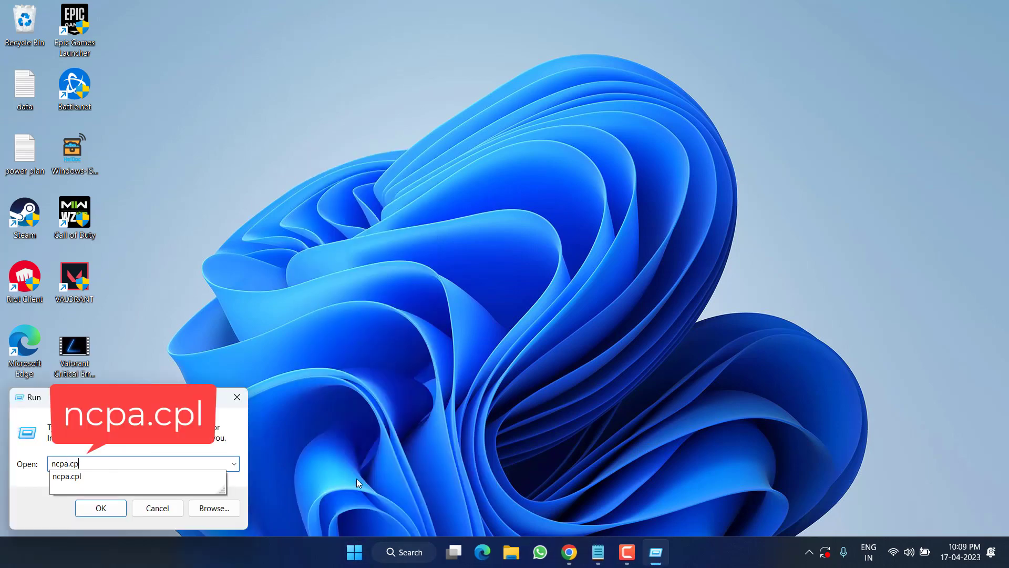
text(l)
key(Return)
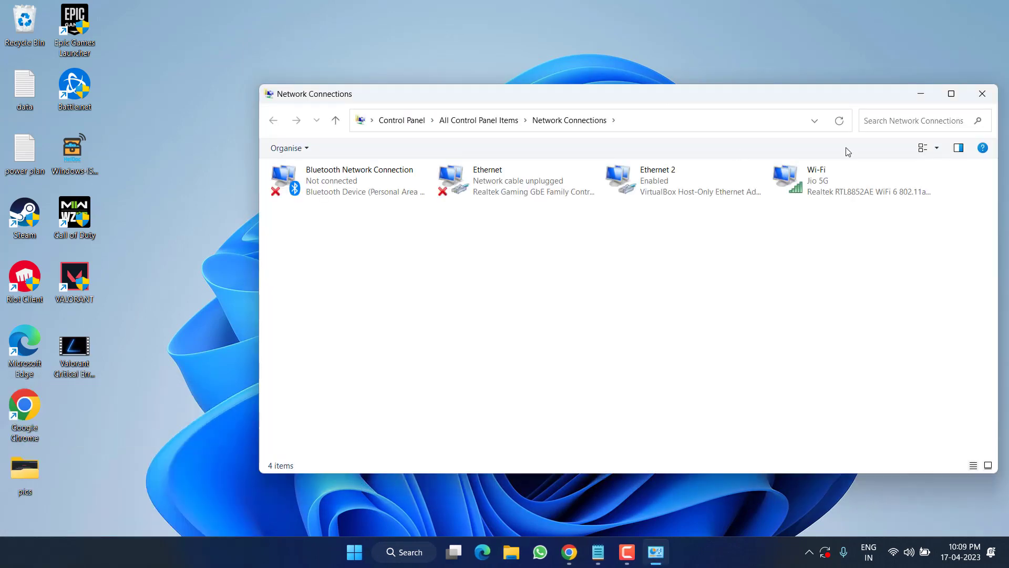
Uncheck Internet Protocol Version 6 (TCP/IPv6) in the Wi-Fi adapter's properties and apply with OK.
click(822, 187)
right_click(822, 188)
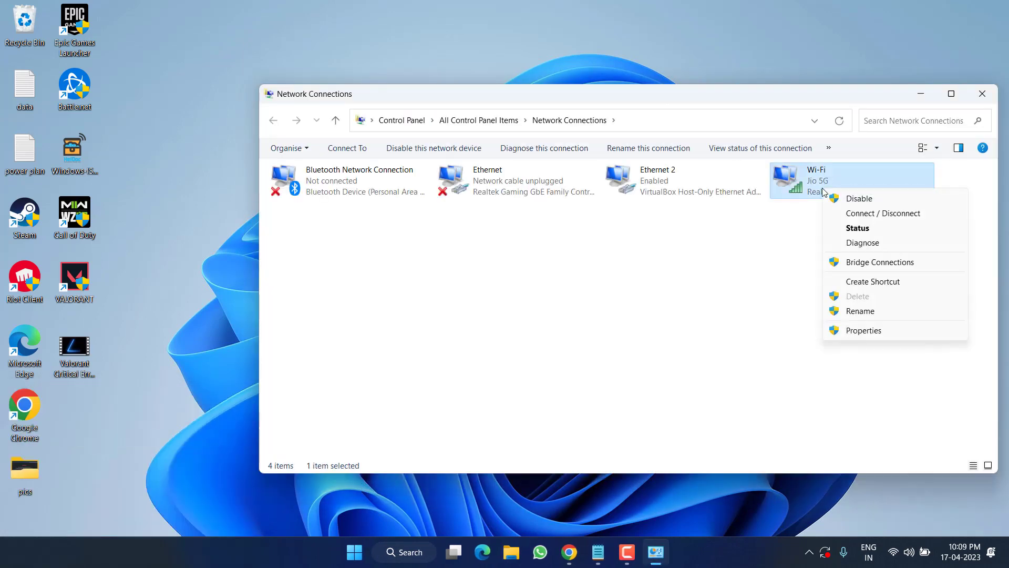
click(851, 331)
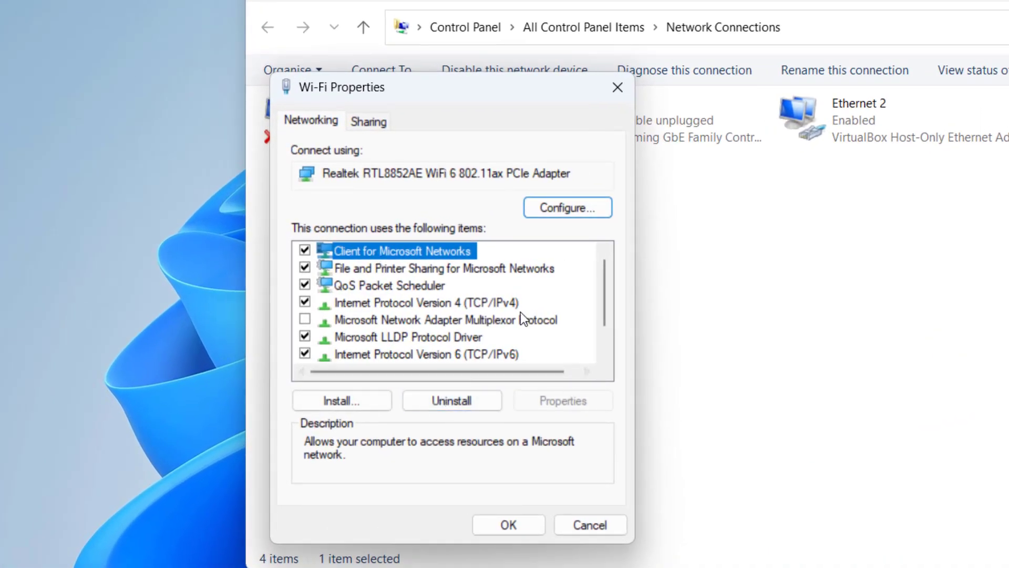
click(494, 356)
scroll(480, 327, down, 1)
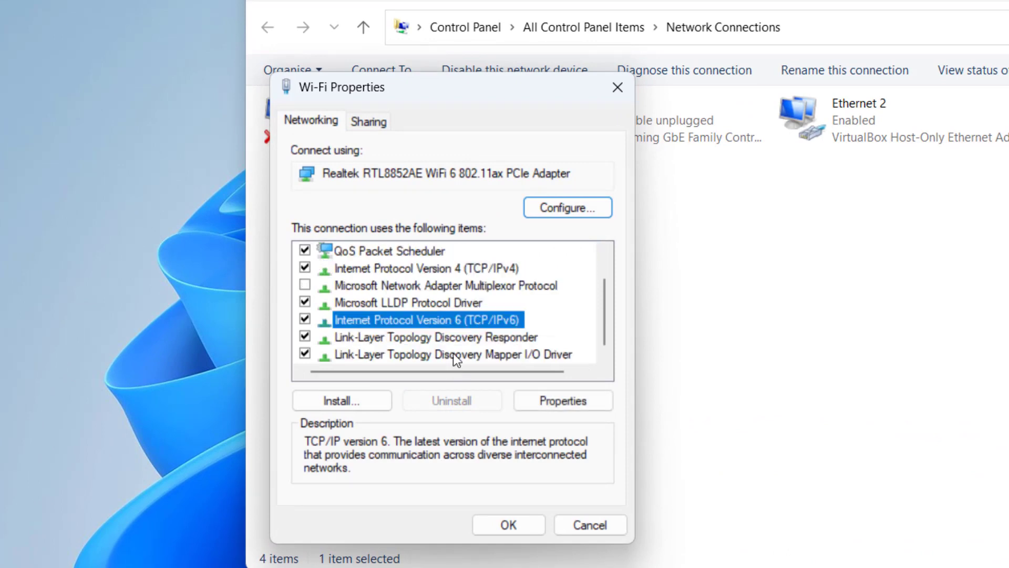
click(306, 319)
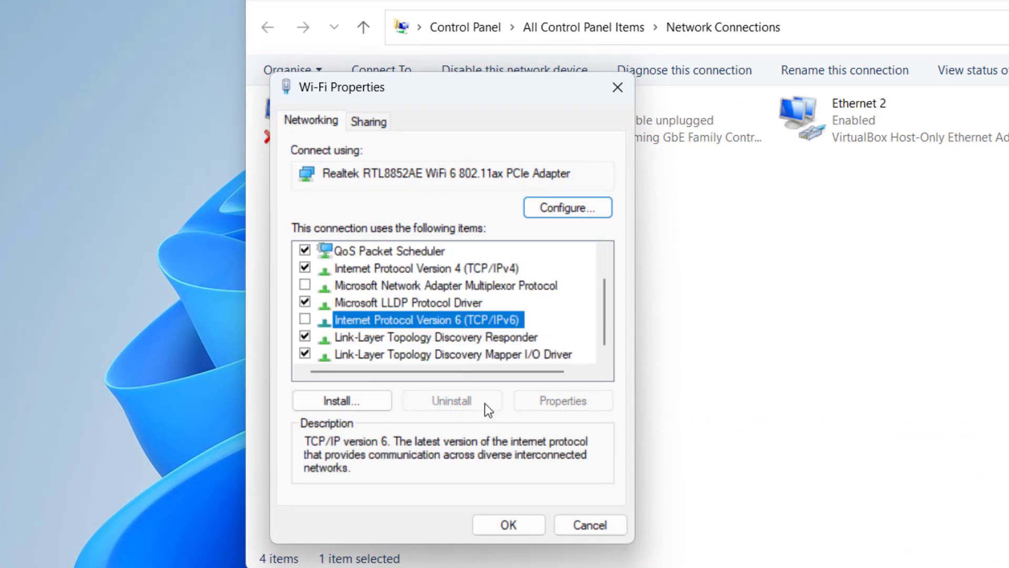
click(513, 524)
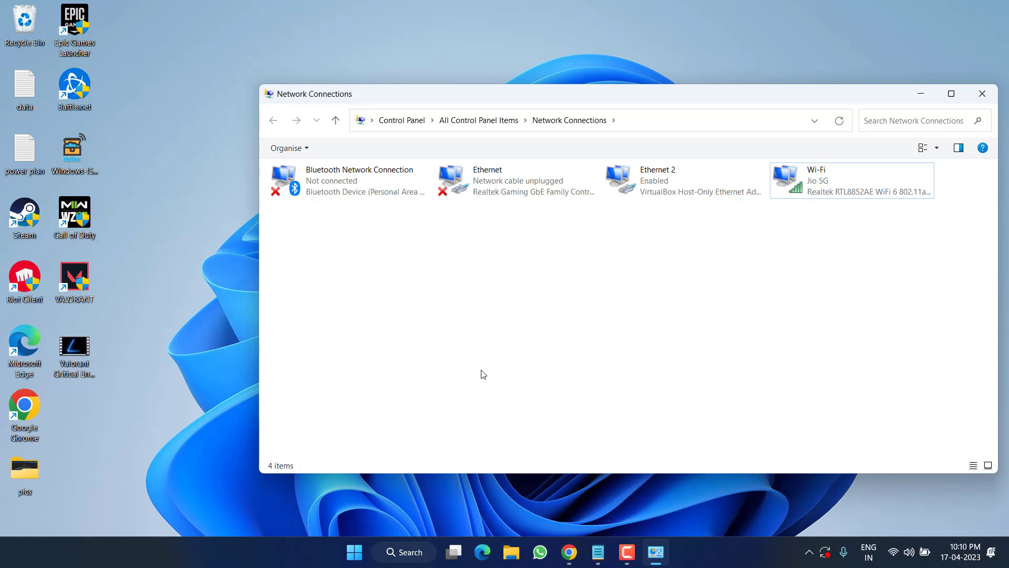
Close Network Connections and launch PowerShell as administrator.
click(982, 94)
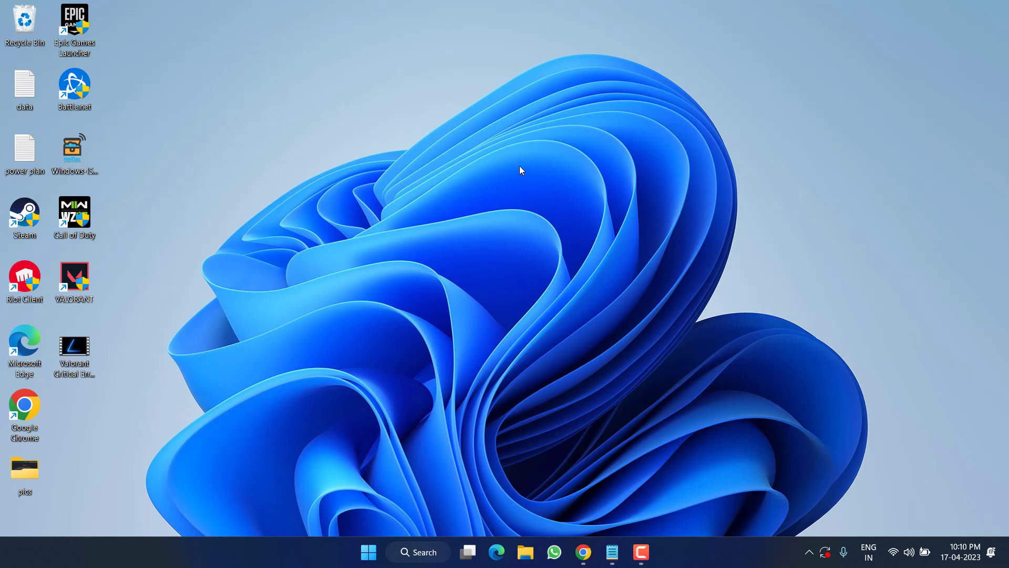
click(368, 552)
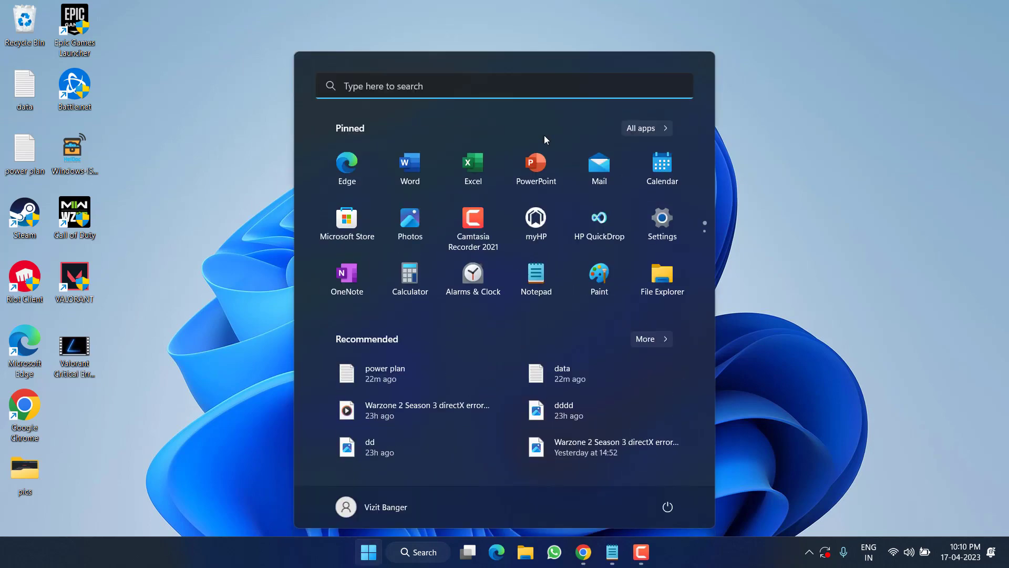
text(powwer)
key(BackSpace)
key(BackSpace)
text(r)
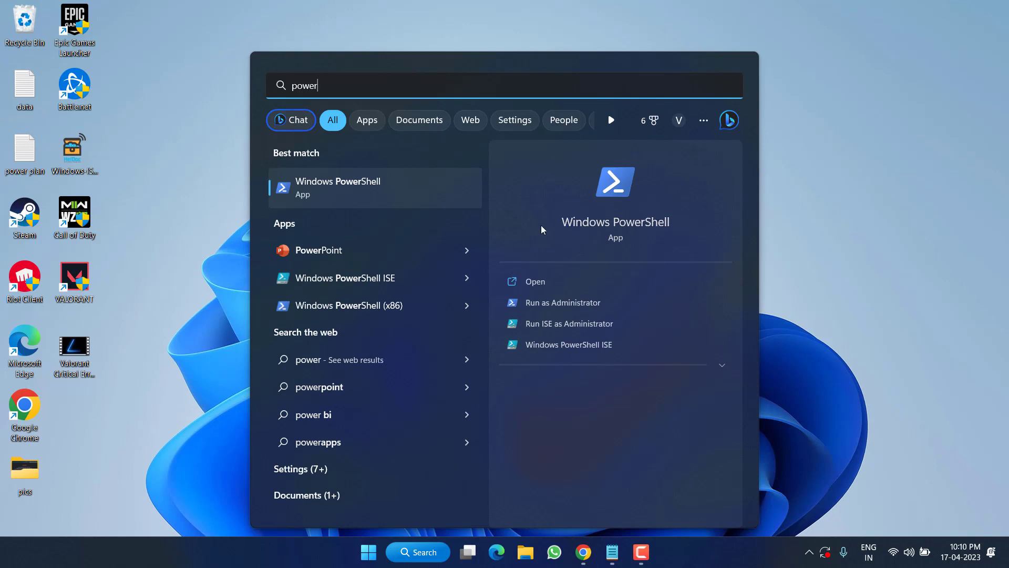
click(566, 304)
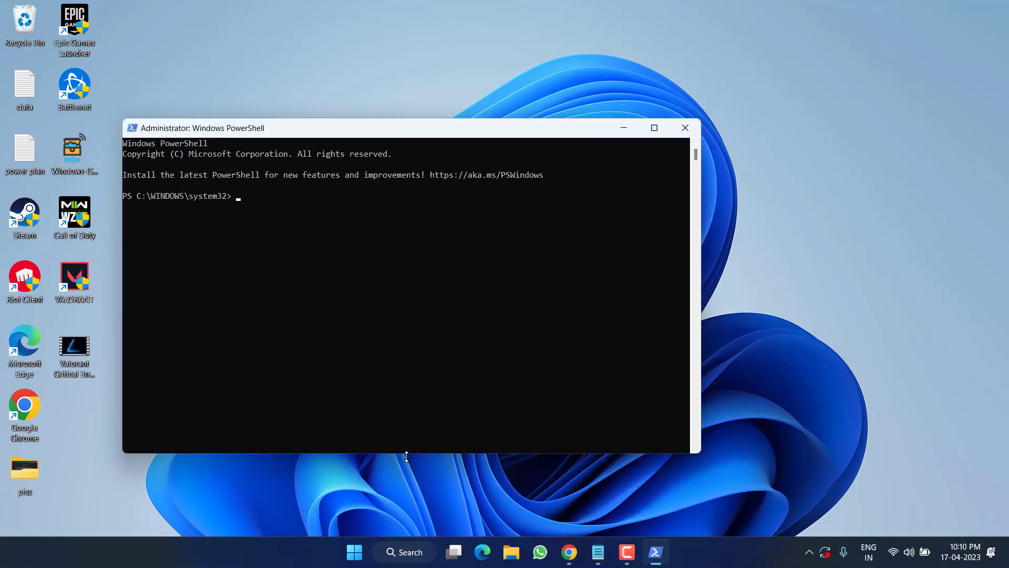
Paste and run the 'Get-AppXPackage -AllUsers | Foreach {Add-AppxPackage -Register …}' re-registration command.
click(276, 205)
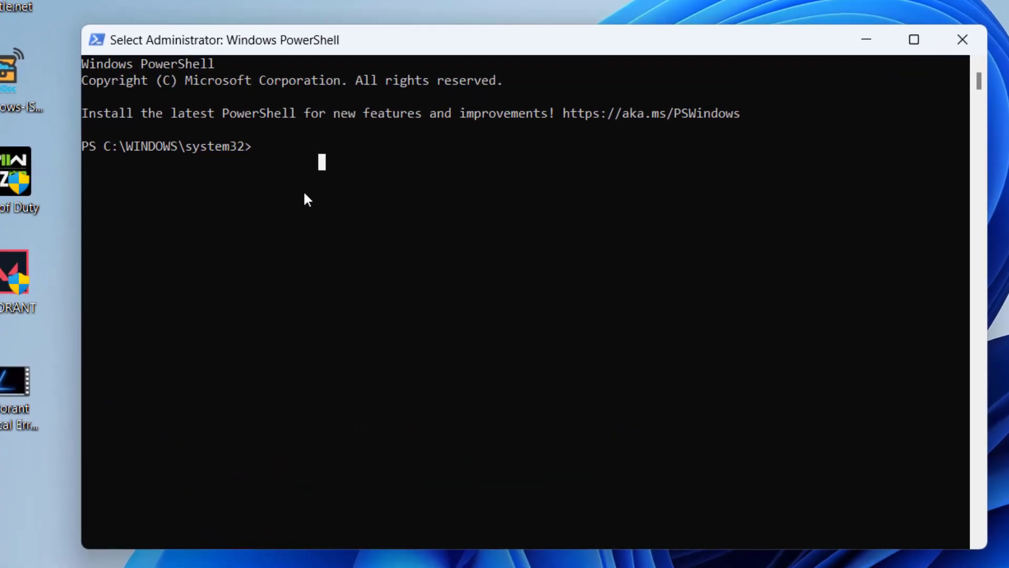
right_click(256, 206)
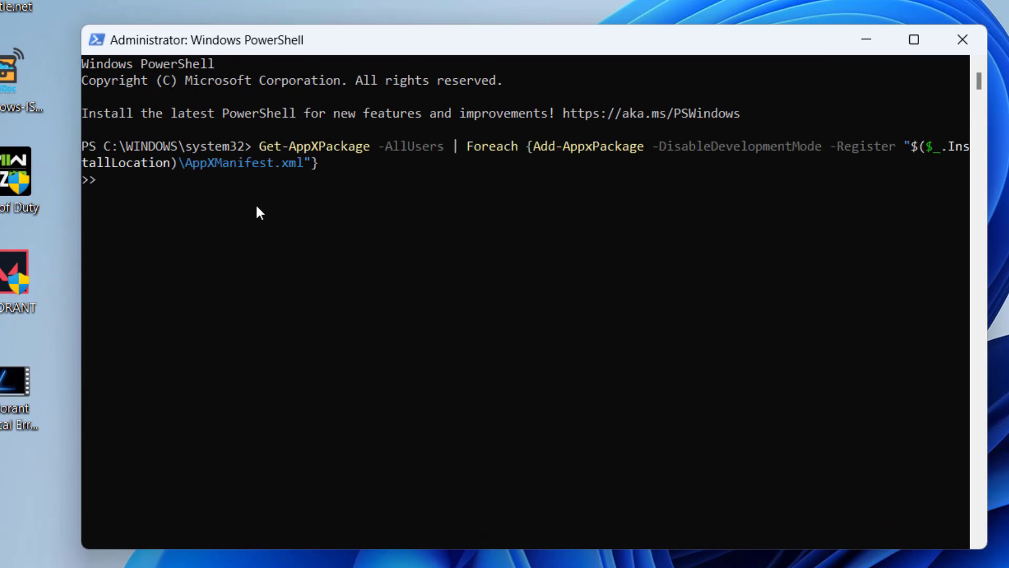
key(Return)
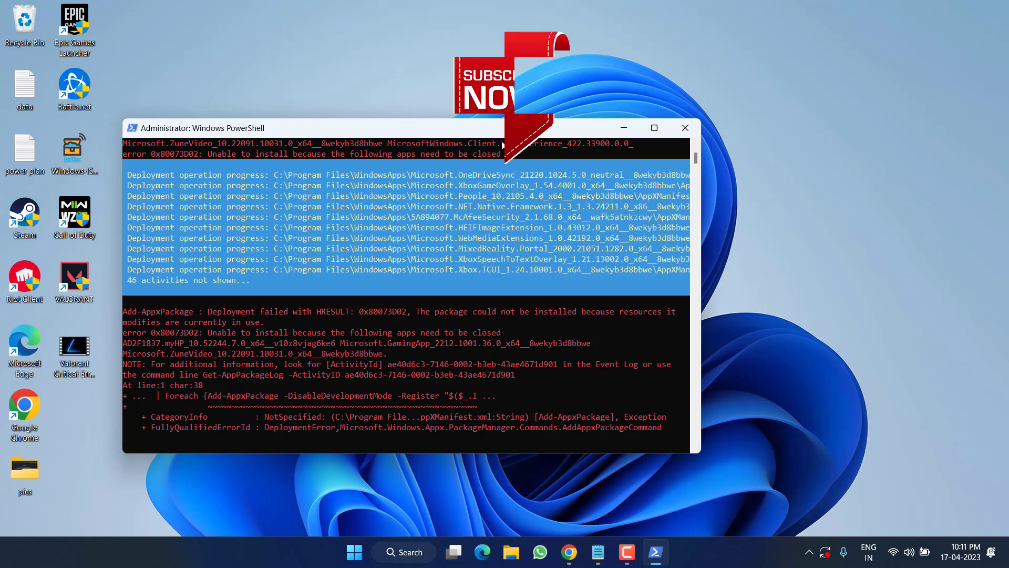
Minimize the administrator PowerShell window running the re-registration, leaving the desktop visible.
click(631, 131)
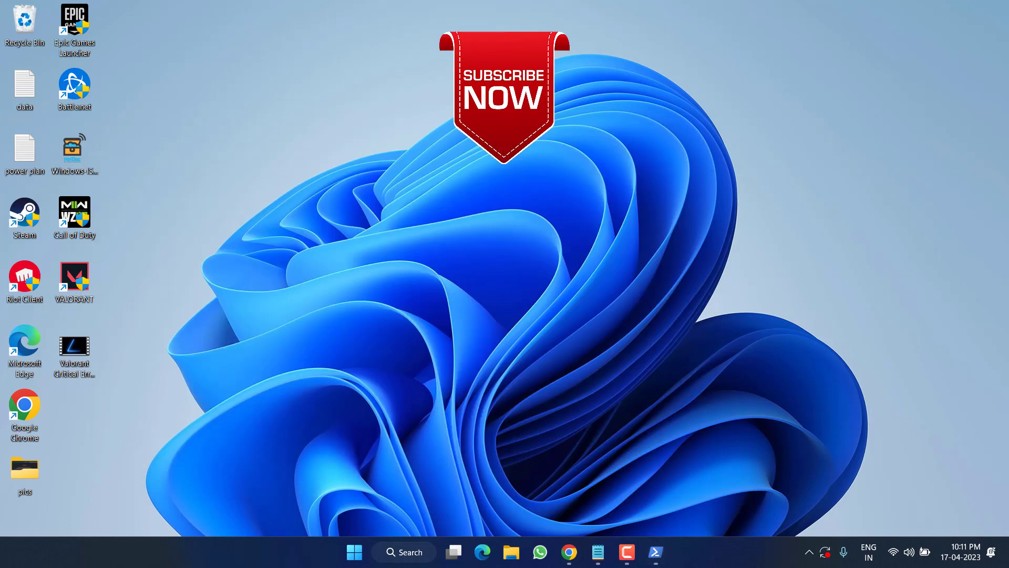